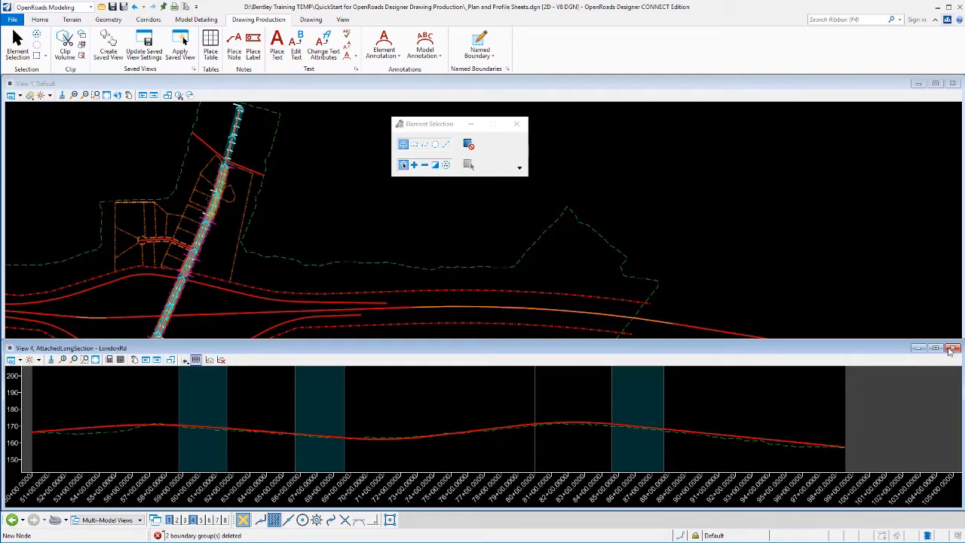
- Close the View 4 AttachedLongSection profile view so only the plan view remains
click(194, 520)
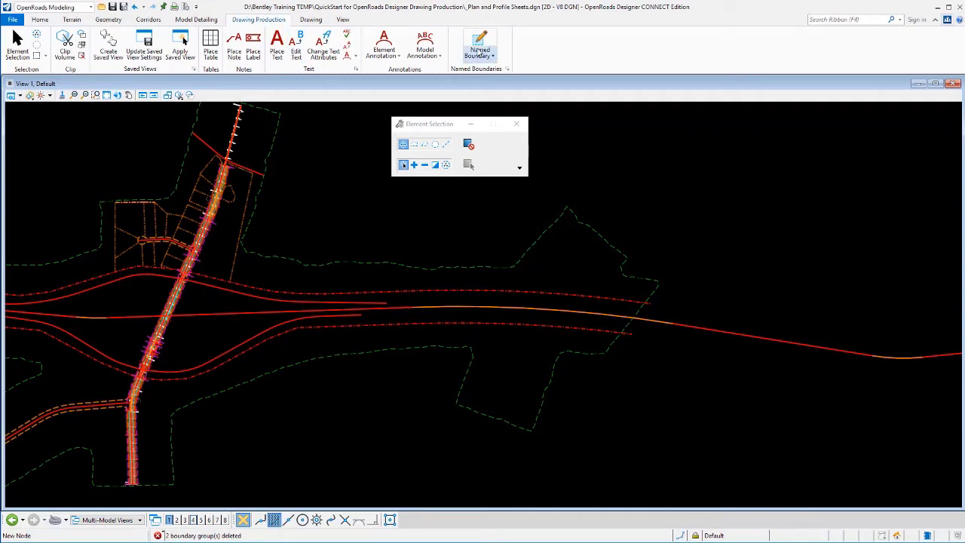
- Start a Civil Plan named boundary on LondonRd with the ANSI D_Plan-Profile_PLAN seed from 50+00
click(480, 50)
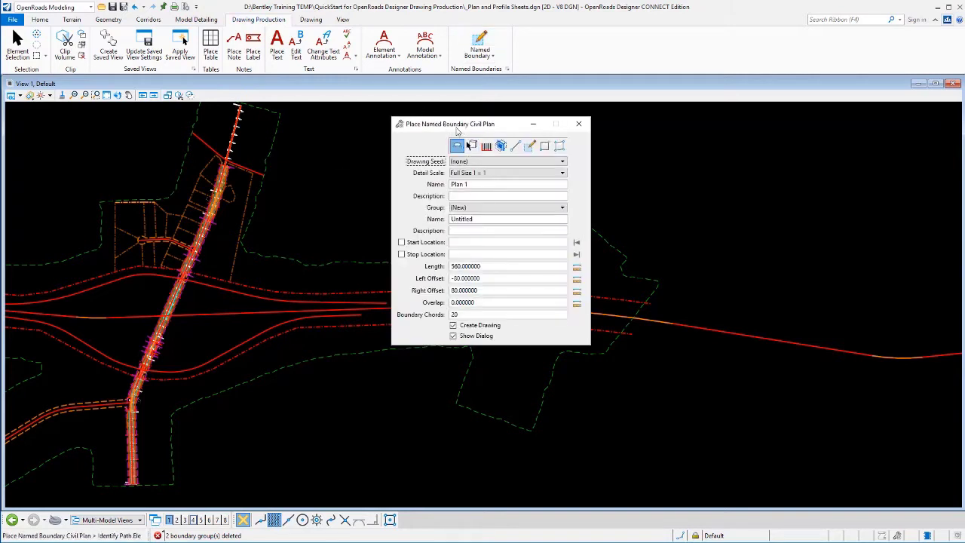
click(469, 163)
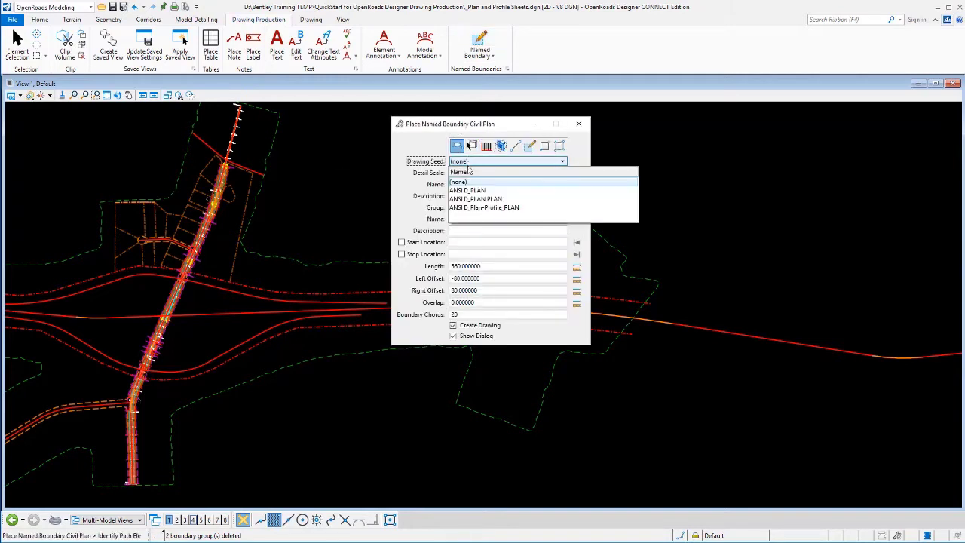
click(485, 207)
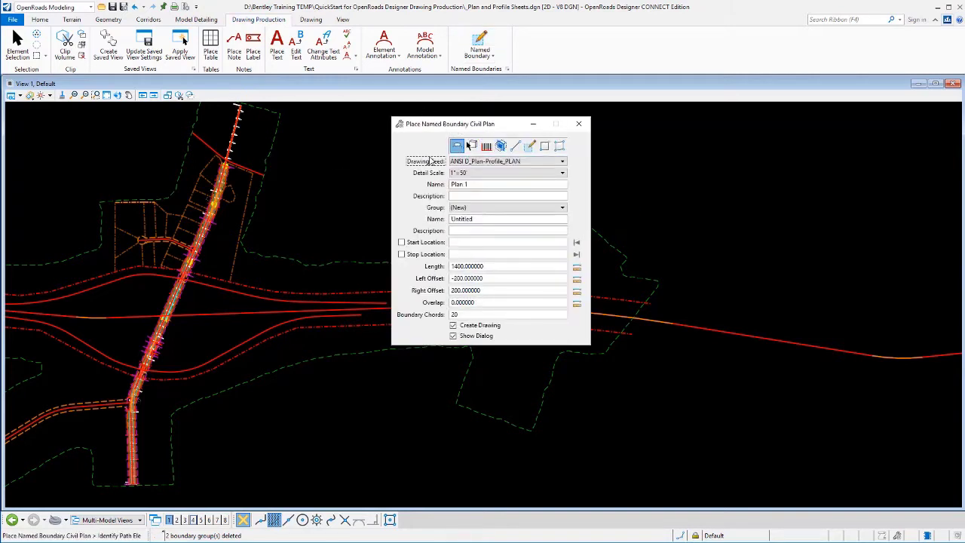
click(229, 144)
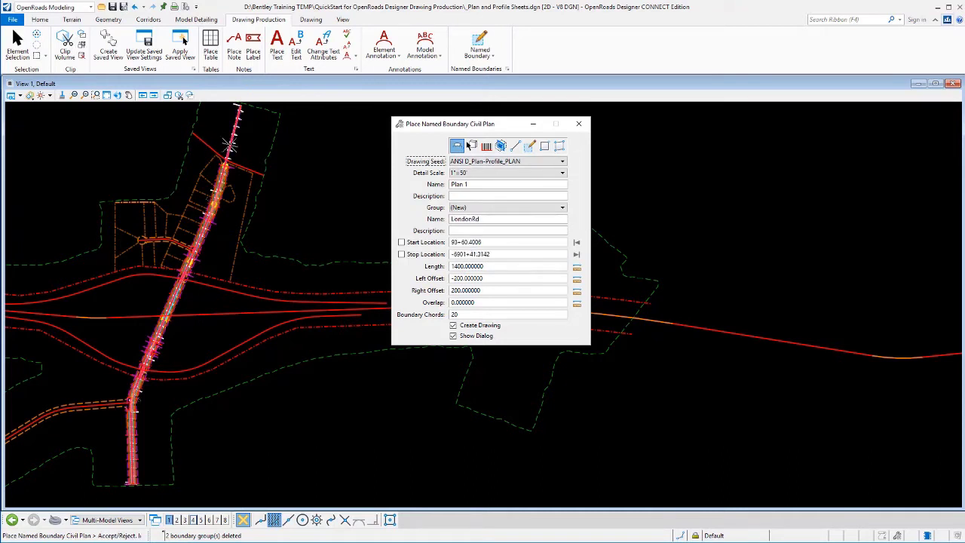
click(168, 495)
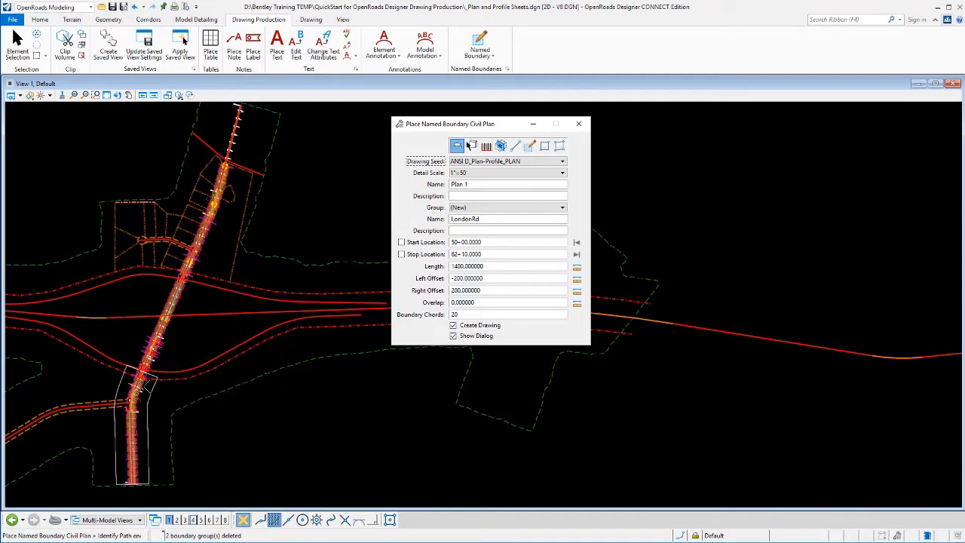
- Change the plan boundary chords from 20 to 0 for rectangular windows
click(446, 315)
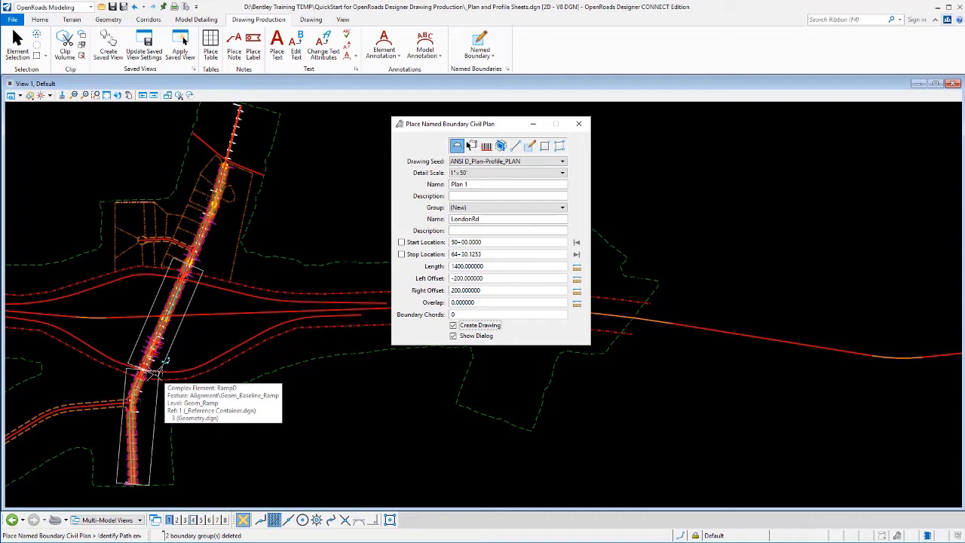
scroll(151, 371, up, 3)
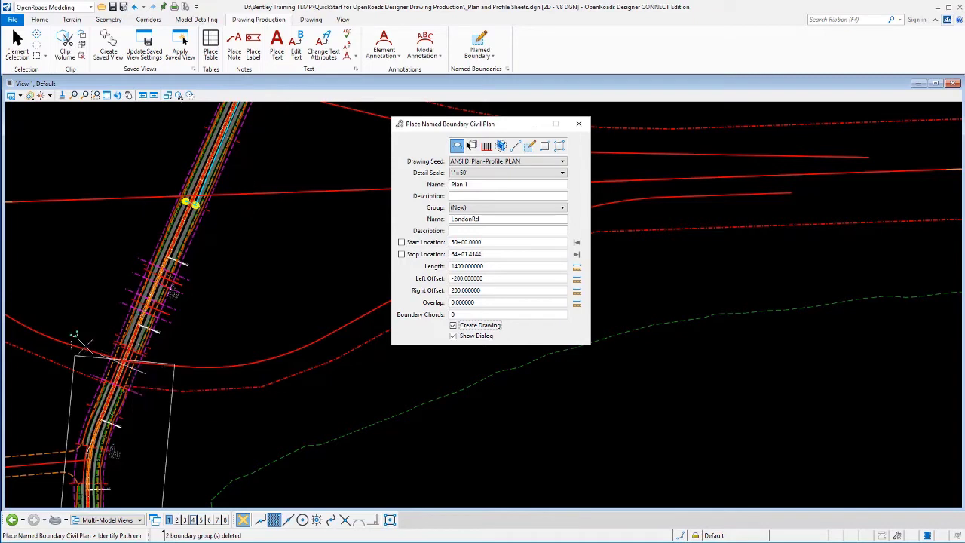
- Set the plan boundary overlap to 100, moving the stop preview to 57+20
click(119, 348)
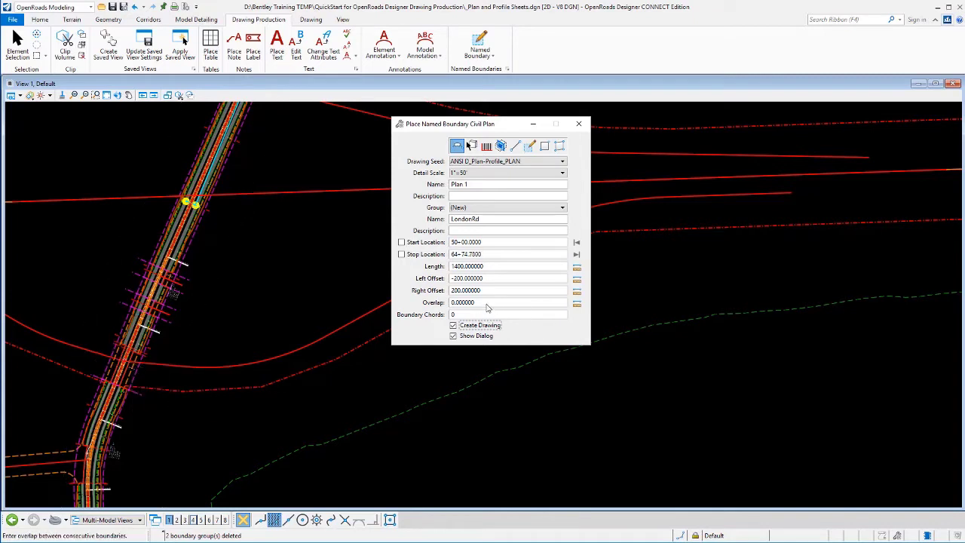
double_click(457, 302)
text(100)
key(Tab)
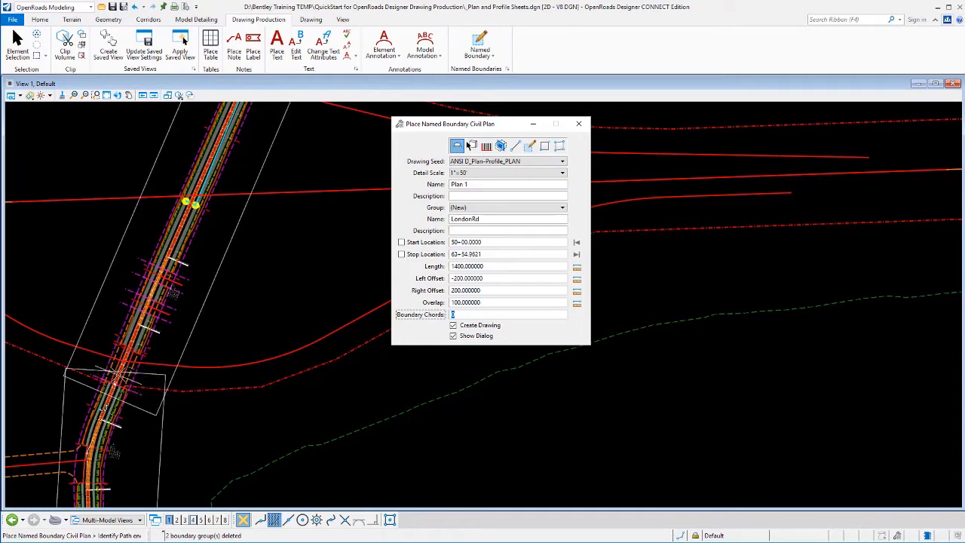
scroll(119, 385, down, 1)
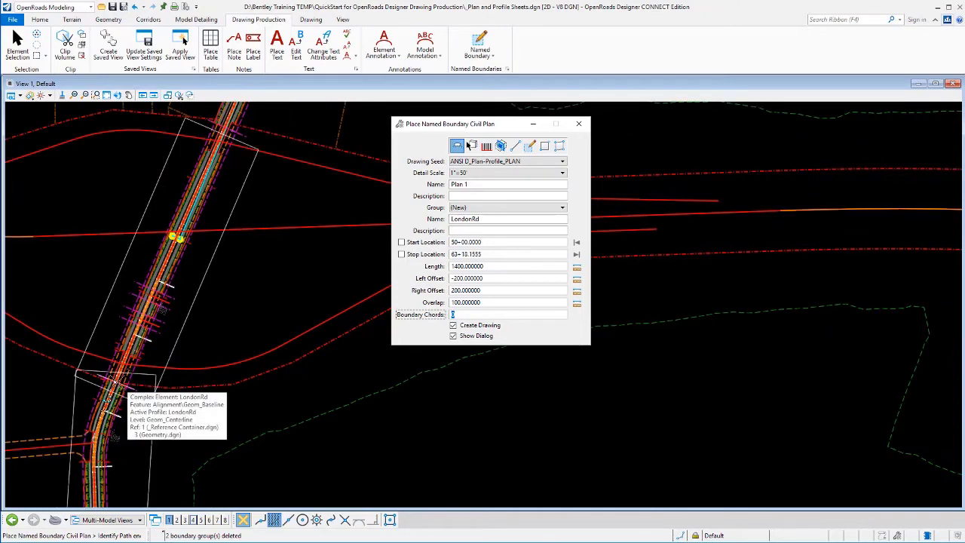
scroll(119, 385, down, 3)
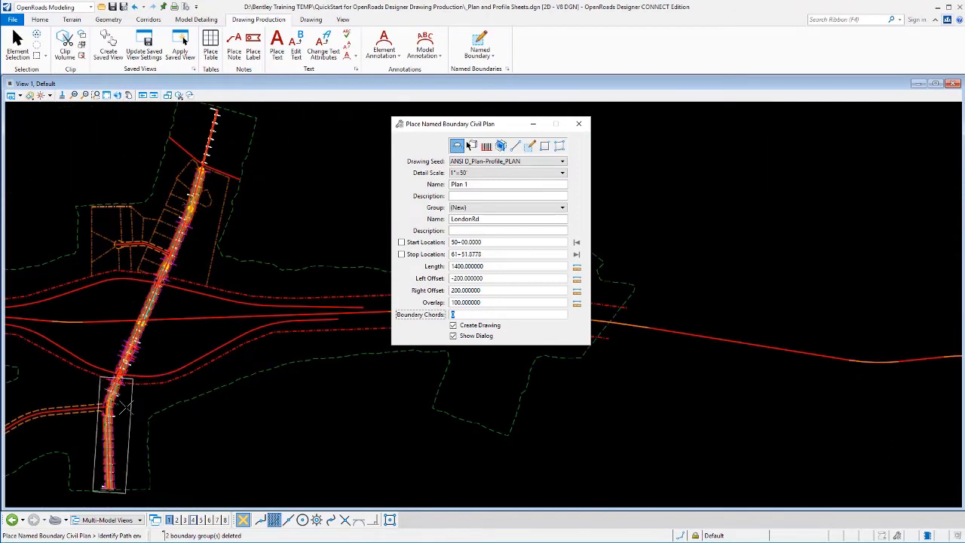
scroll(112, 426, up, 1)
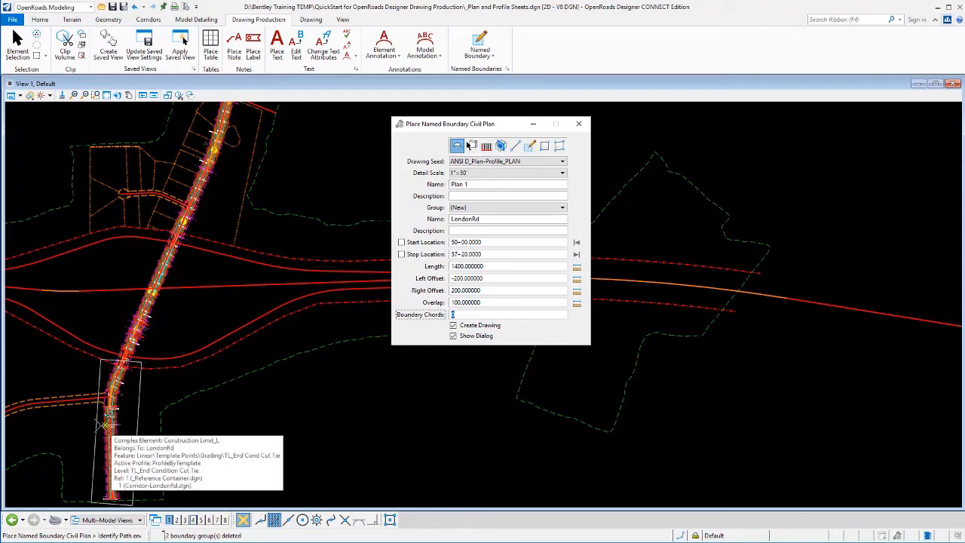
- Change the plan boundary length to 750, giving a 61+00 stop preview
click(112, 400)
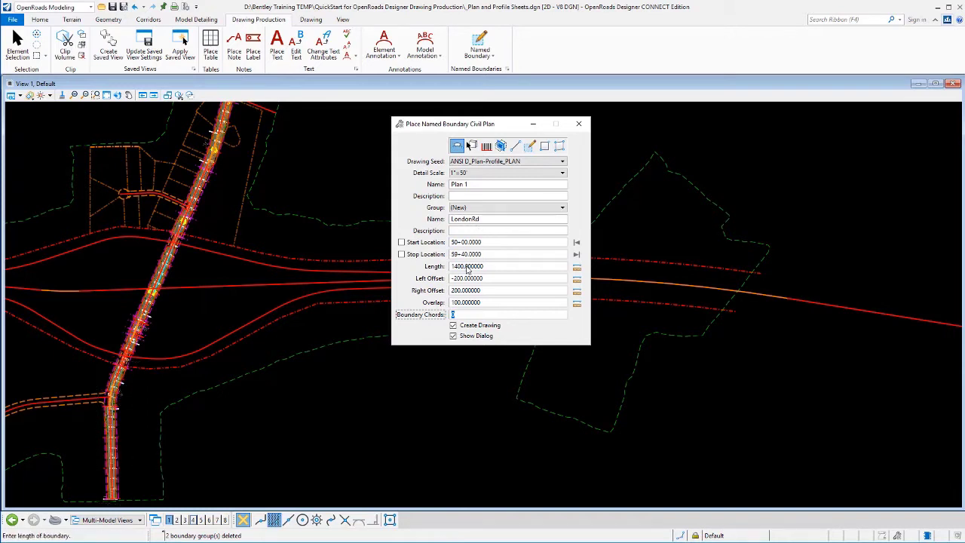
drag(490, 266, 453, 269)
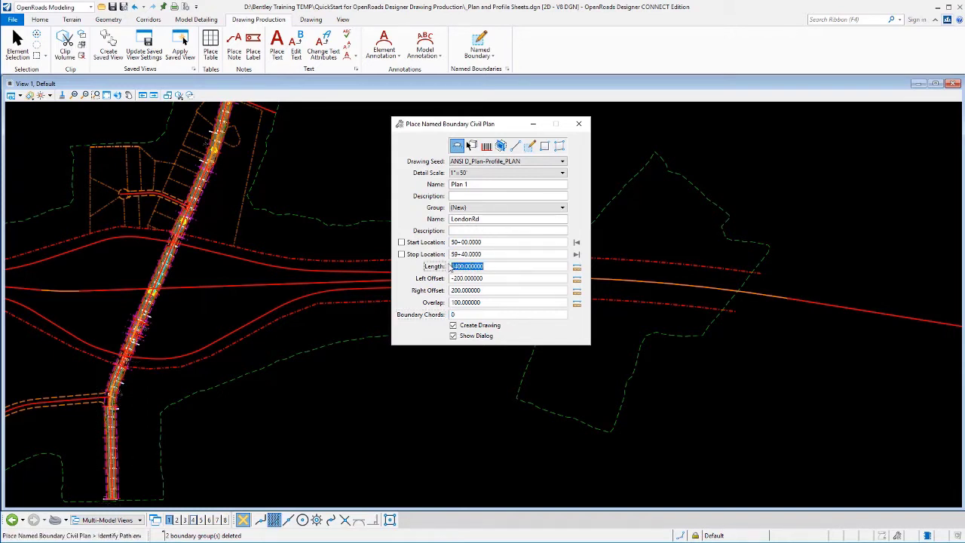
key(BackSpace)
text(750)
key(Tab)
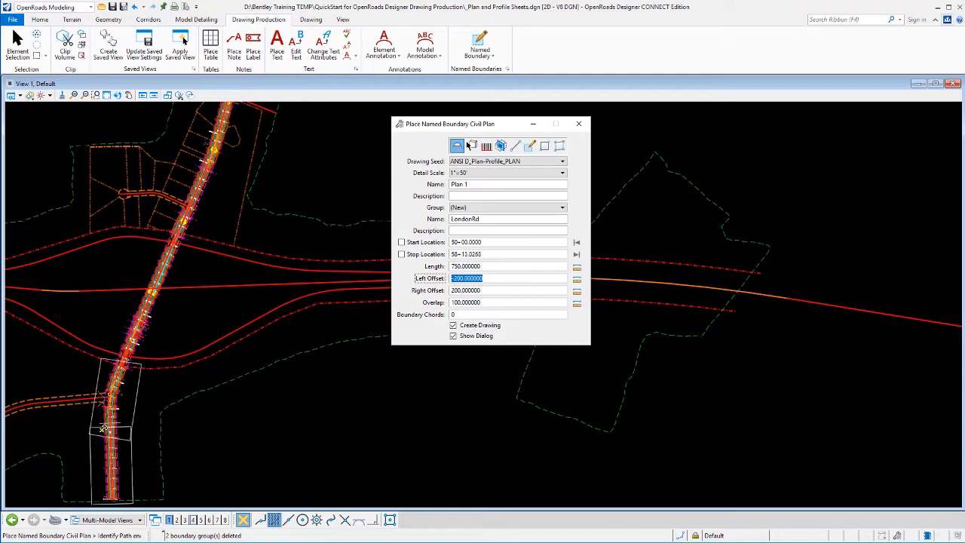
- Set the stop point, accept the two 750-long plan boundaries, and cancel drawing creation
click(128, 375)
click(131, 384)
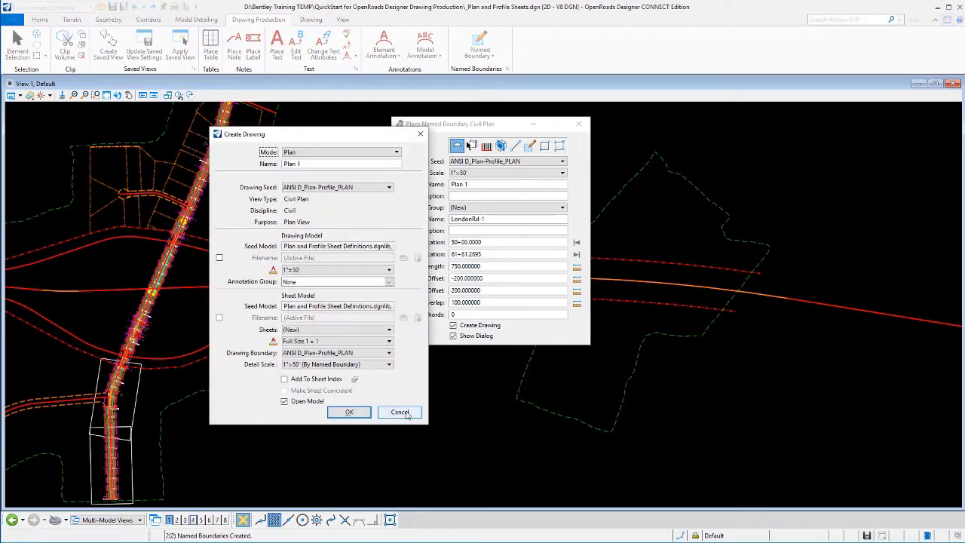
click(404, 411)
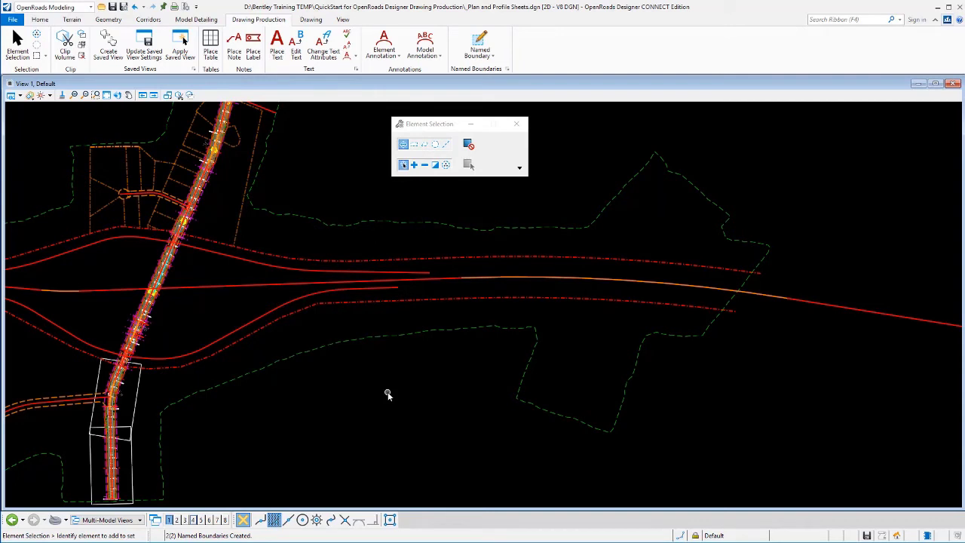
- Restart the Civil Plan boundary as Plan 3 on LondonRd with the start location unlocked
click(479, 45)
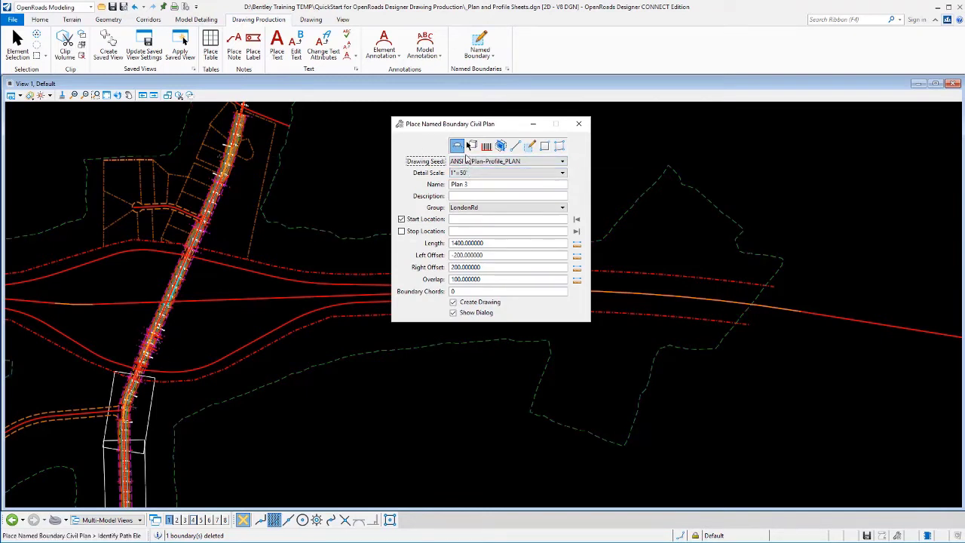
click(240, 111)
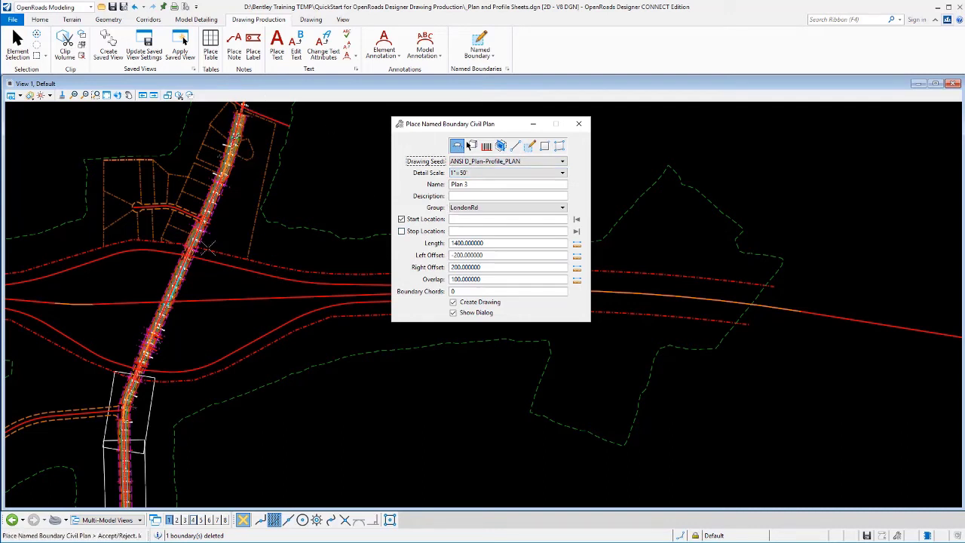
click(401, 219)
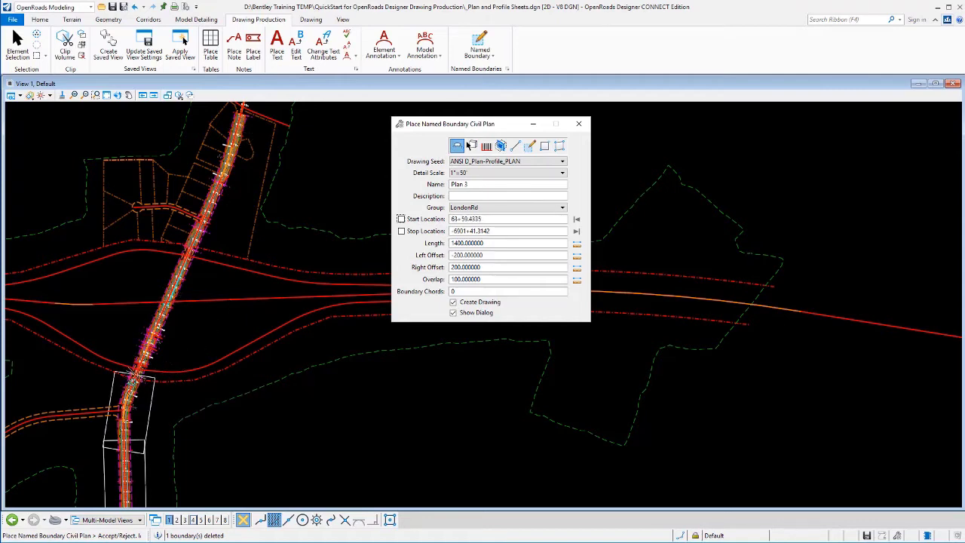
- Snap the Plan 3 start to where the Plan 2 edge crosses the alignment, 63+61.0202
scroll(136, 373, up, 5)
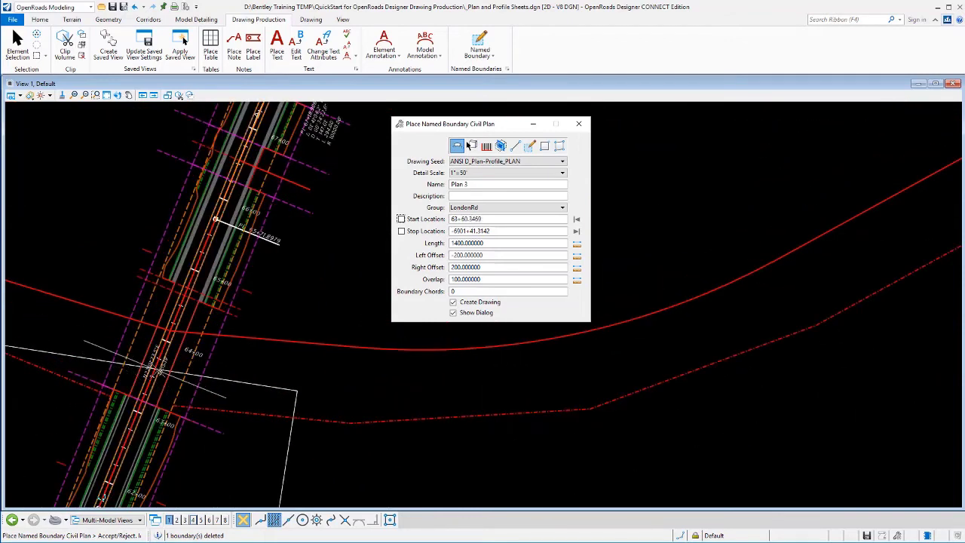
click(345, 520)
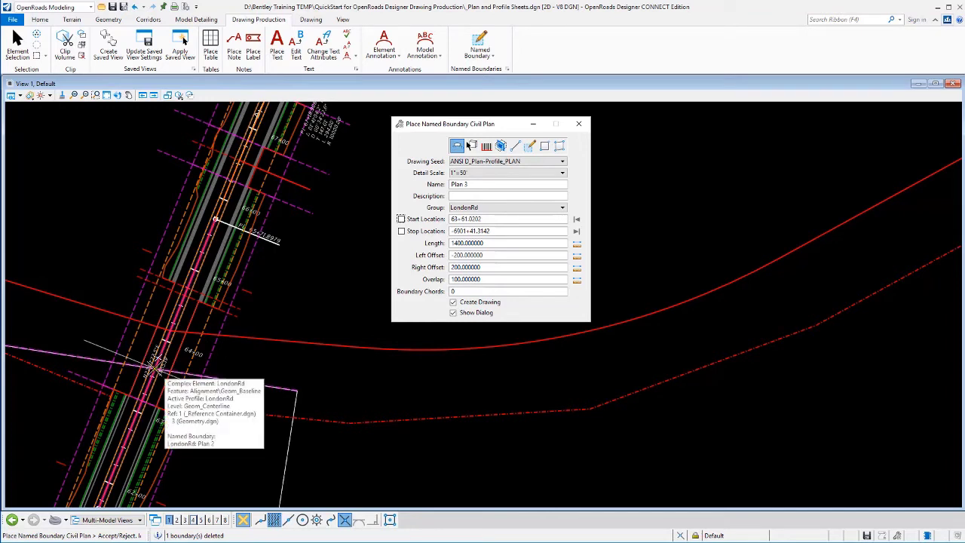
click(154, 366)
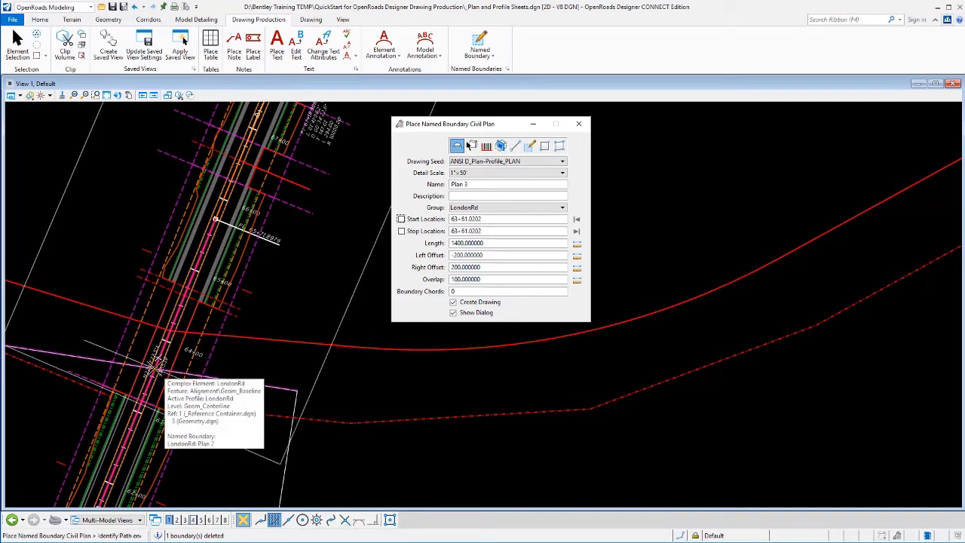
scroll(154, 366, down, 3)
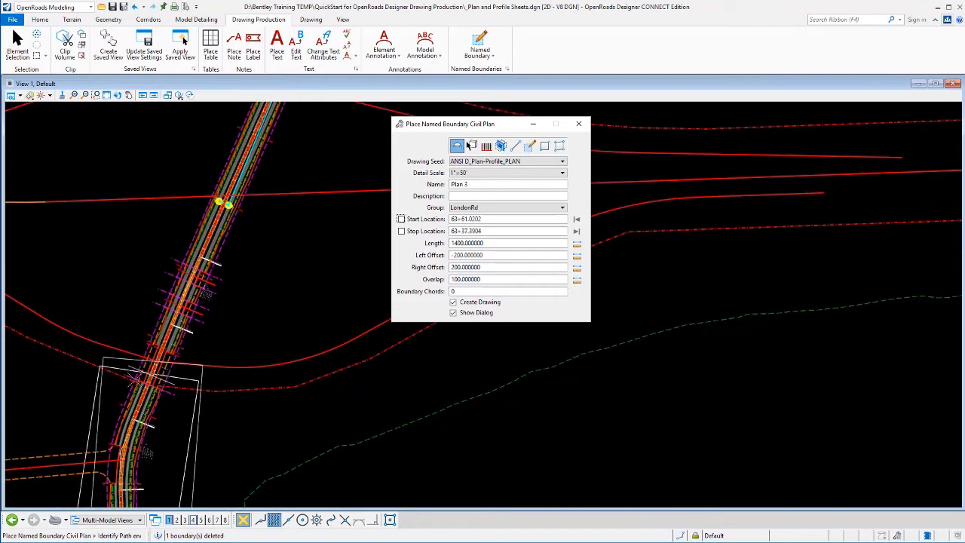
scroll(136, 377, down, 2)
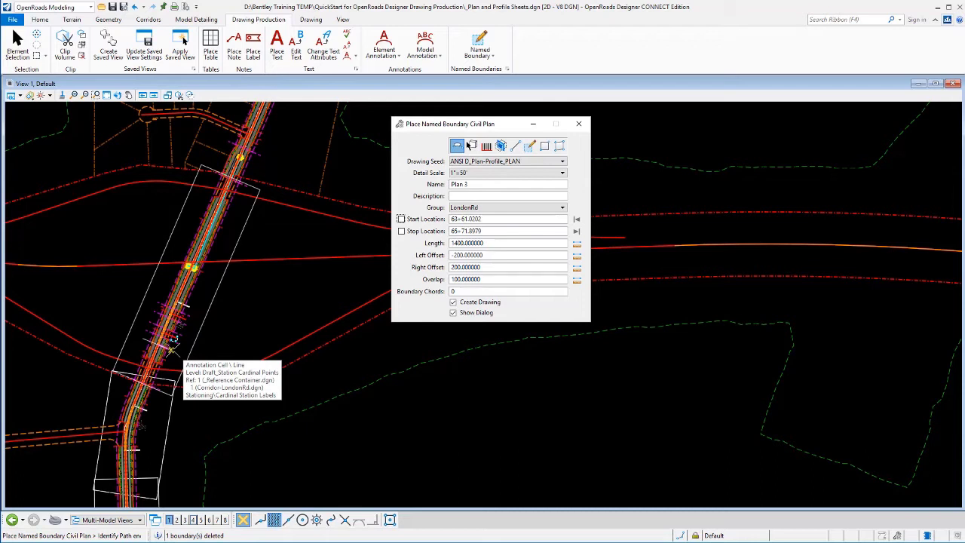
- Lock the Plan 3 start location and set its stop location at 85+80
click(172, 348)
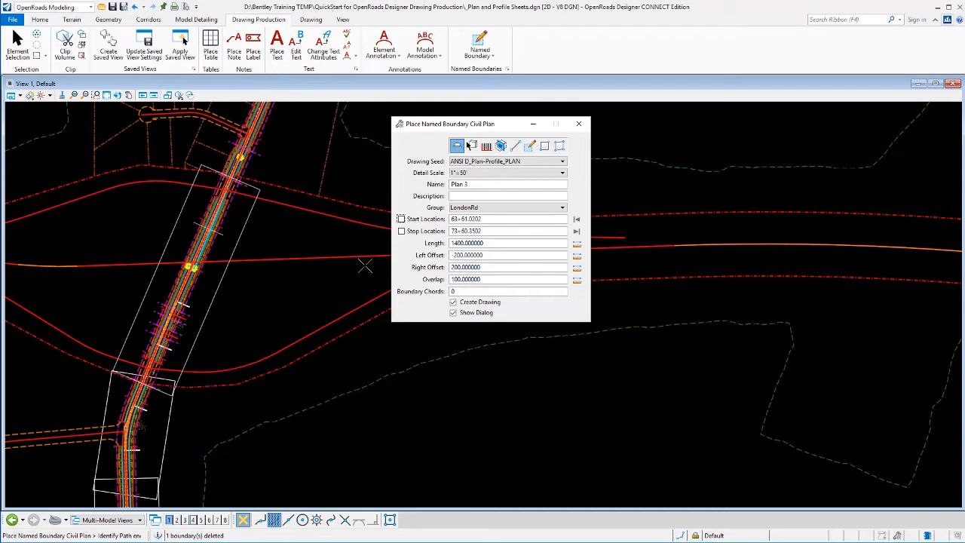
click(465, 219)
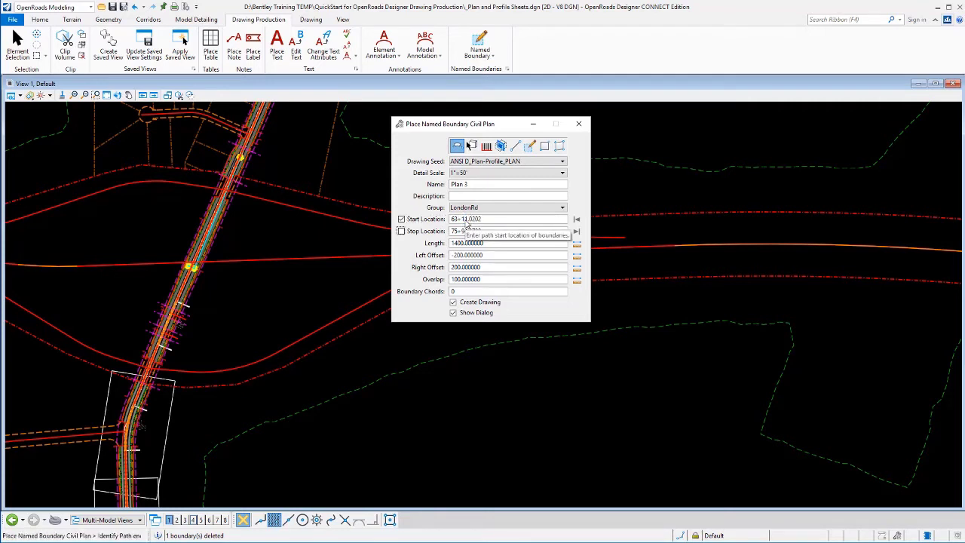
drag(451, 280, 471, 281)
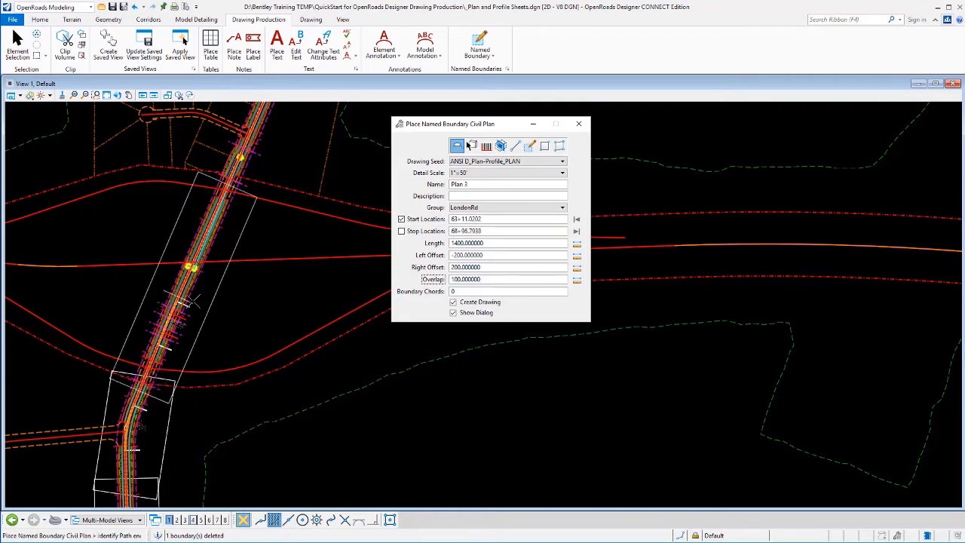
middle_drag(212, 258, 235, 327)
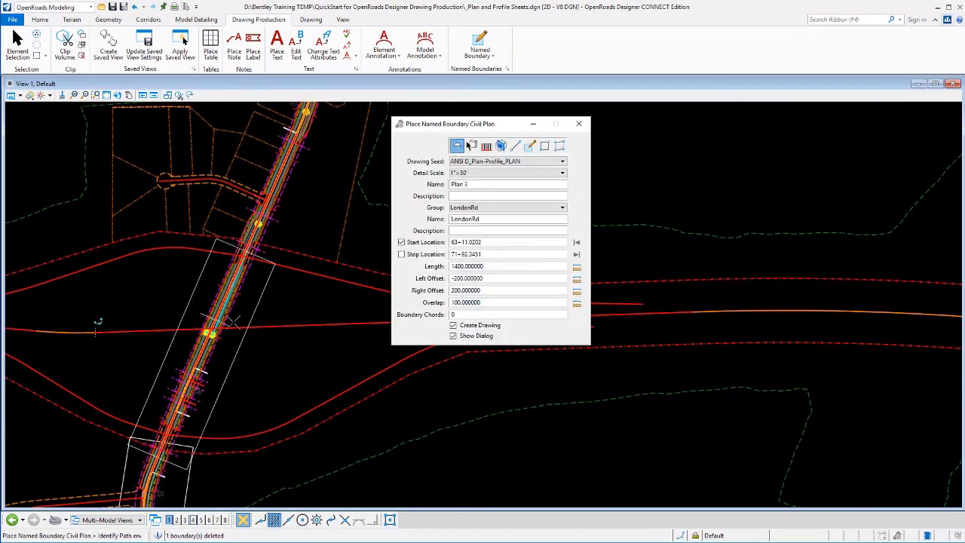
middle_drag(249, 278, 278, 245)
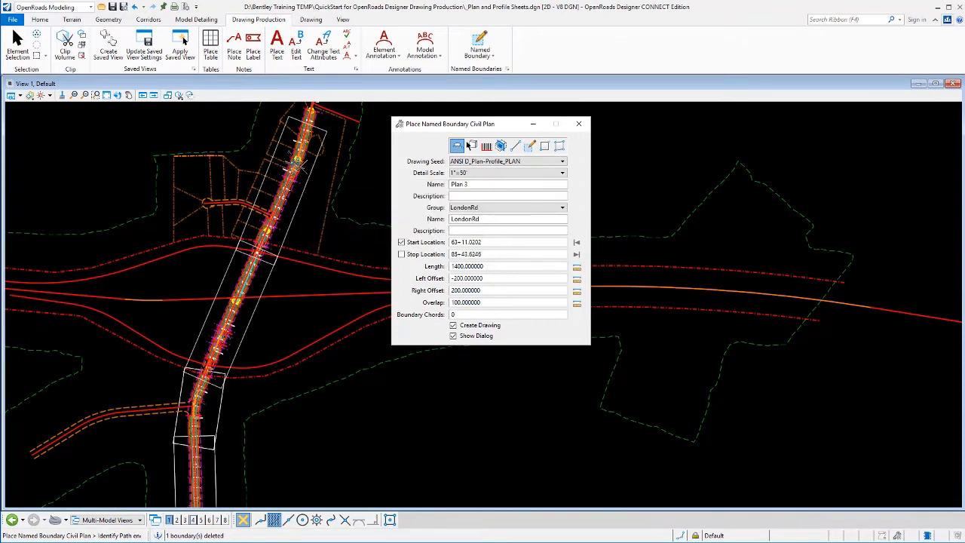
click(301, 156)
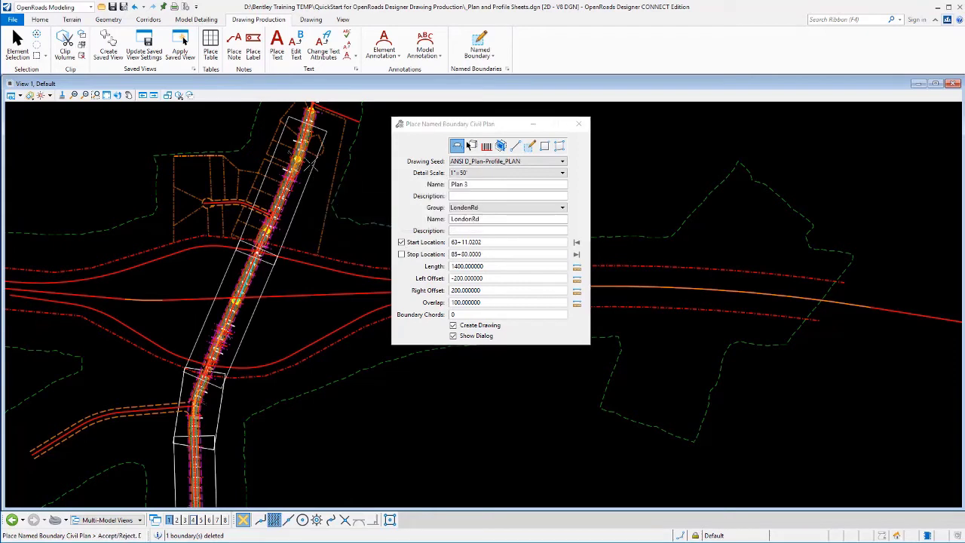
- Accept the Plan 3 boundaries without drawings, zoom out, and reopen the LondonRd profile view
click(325, 179)
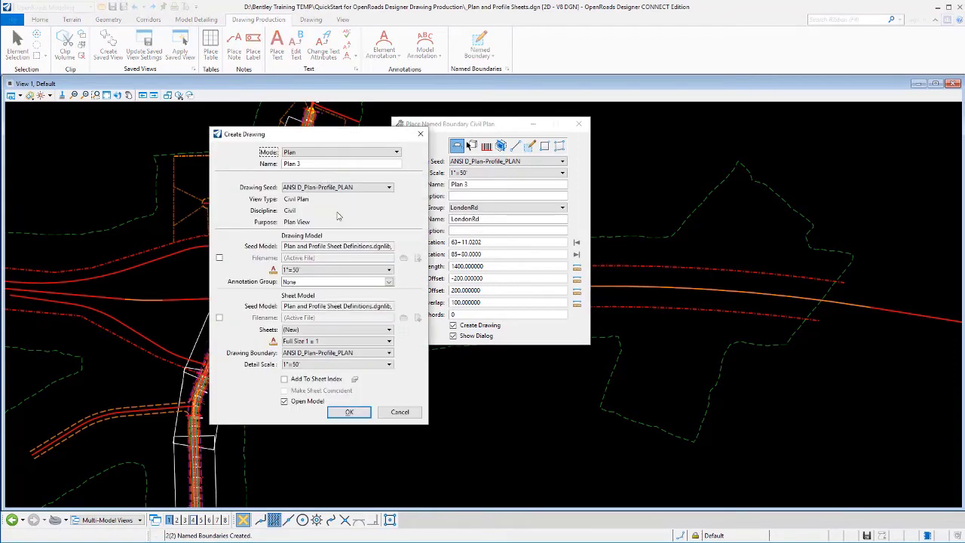
click(393, 416)
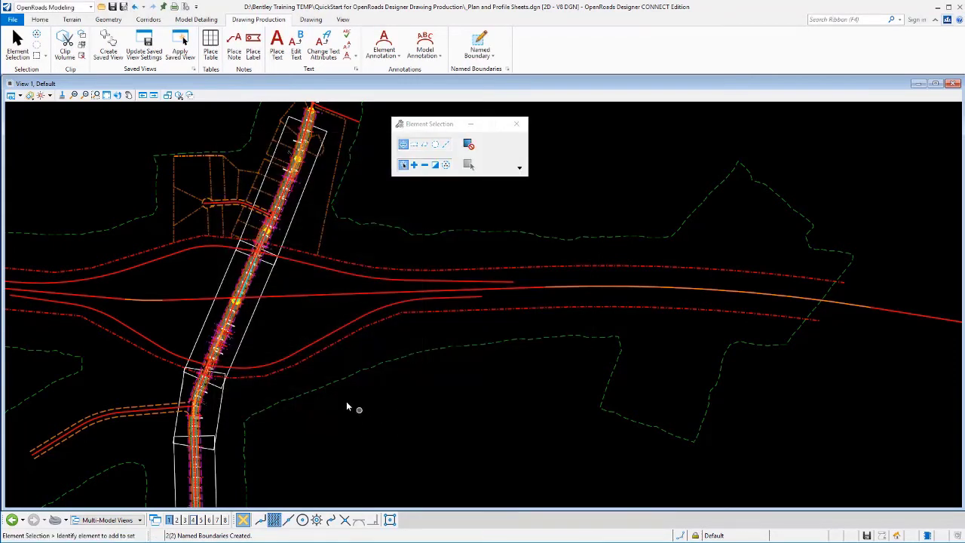
middle_drag(320, 369, 278, 303)
scroll(278, 303, down, 2)
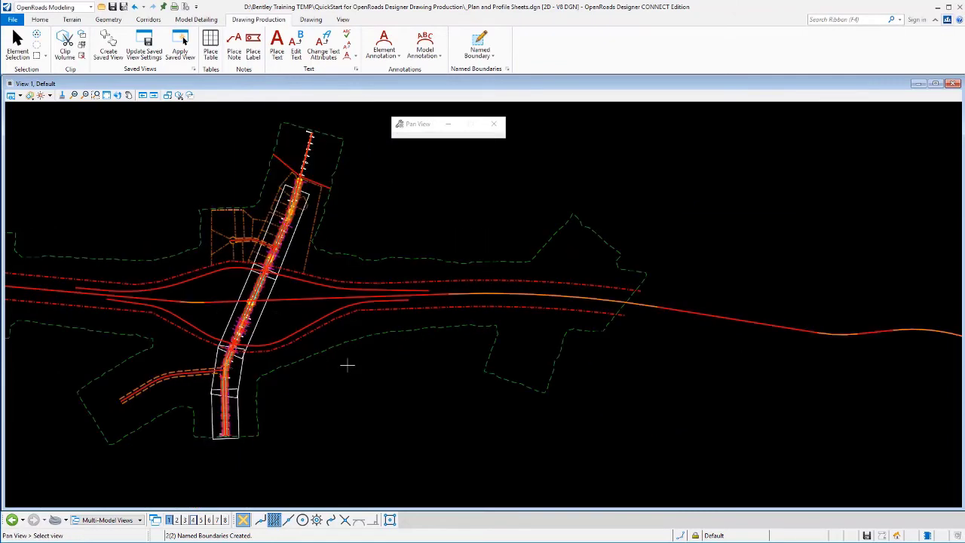
drag(378, 389, 274, 342)
right_click(273, 342)
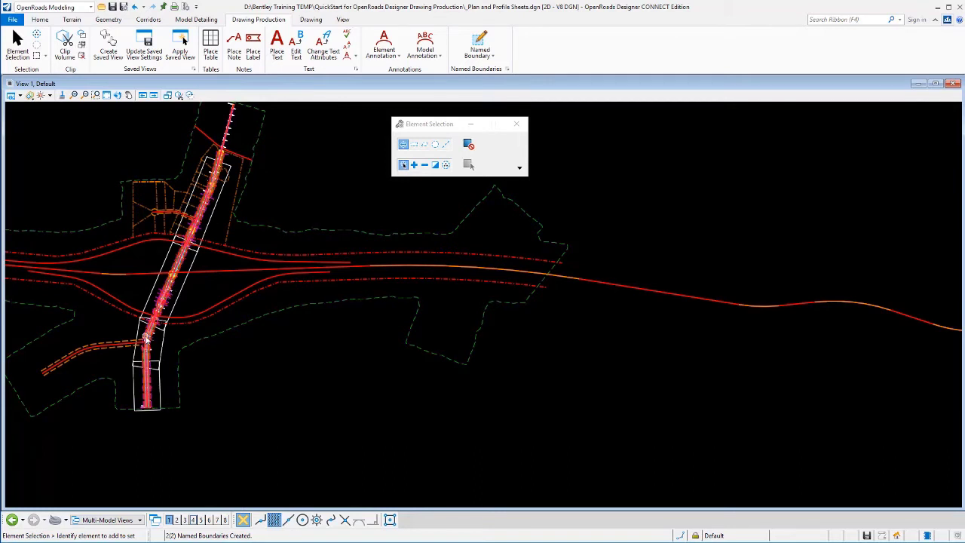
click(193, 519)
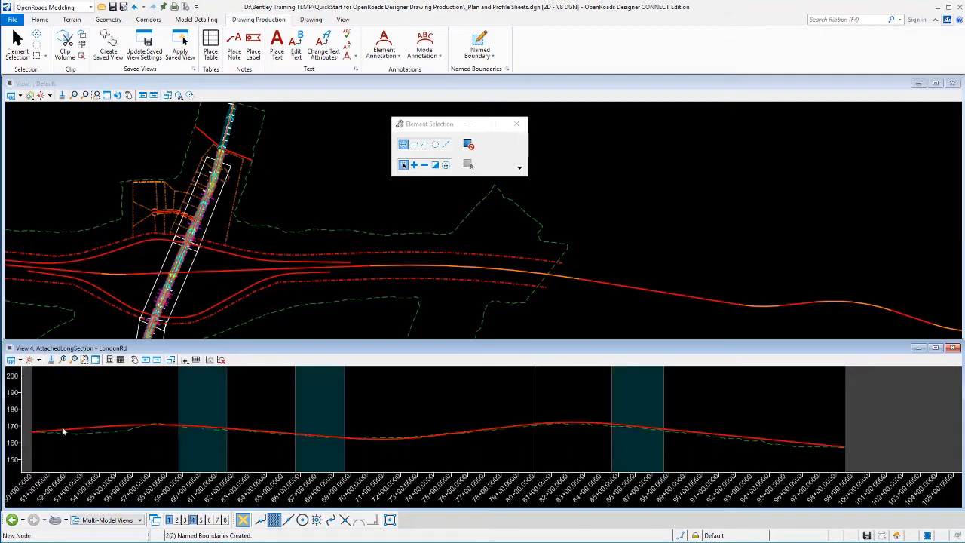
- Start a Civil Profile named boundary with the ANSI D_Plan-Profile_PROFILE seed on the LondonRd profile
click(478, 41)
click(505, 146)
click(497, 162)
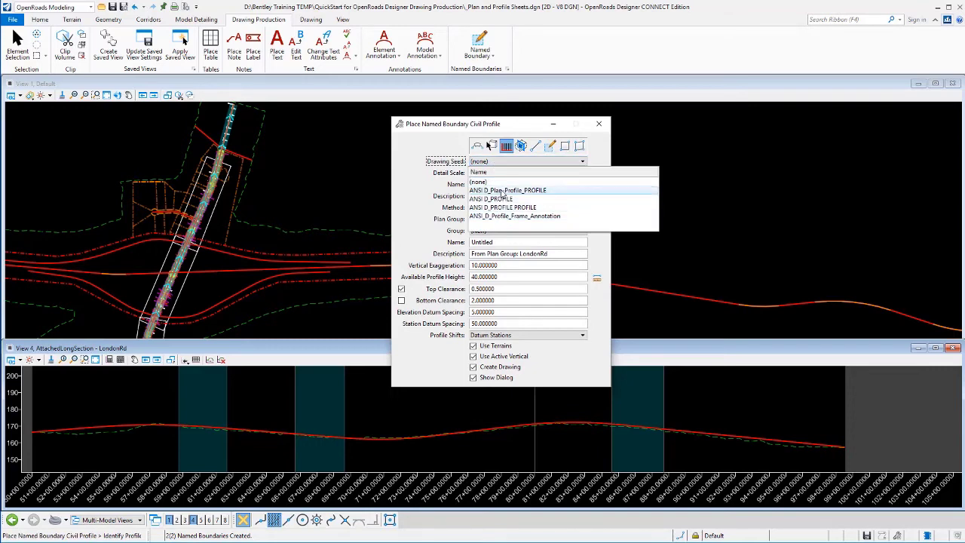
click(503, 191)
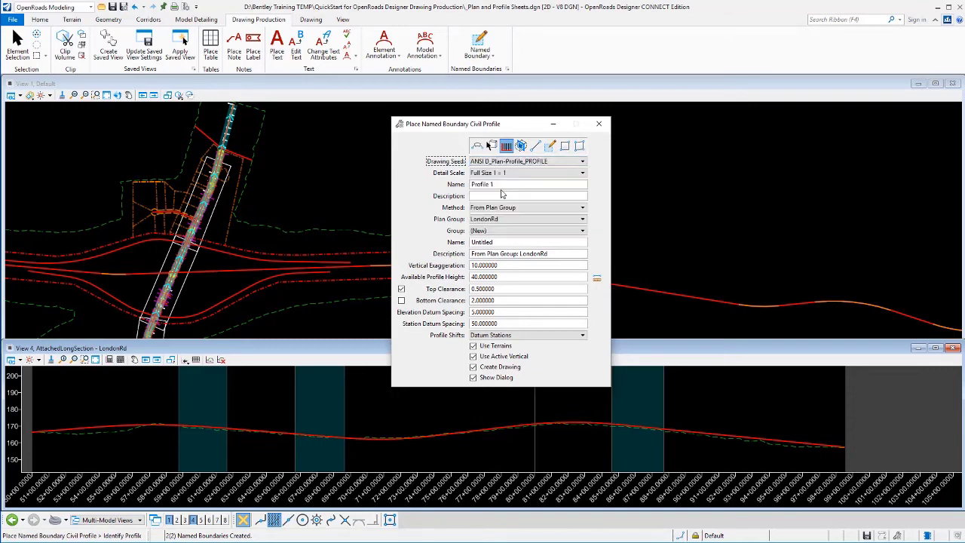
click(379, 440)
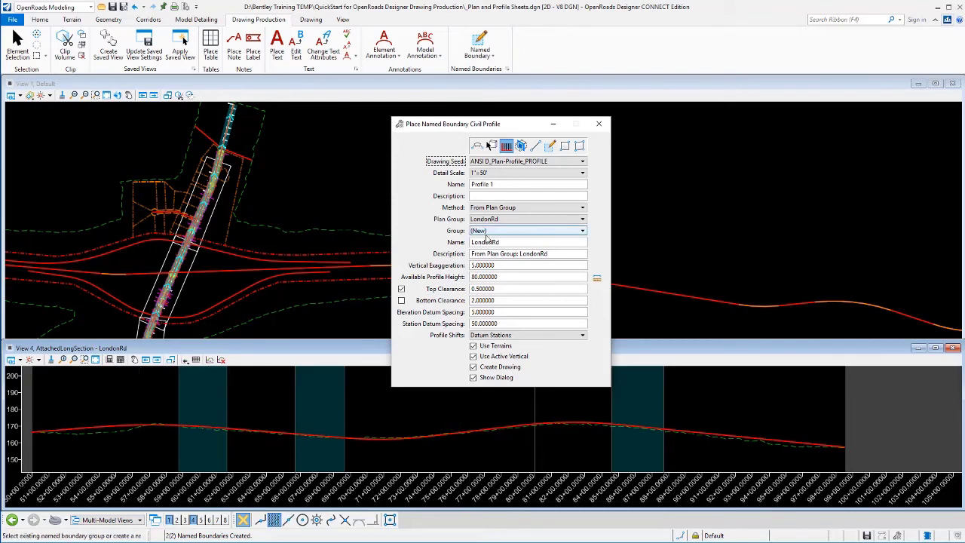
- Base profile boundaries on plan group LondonRd with vertical exaggeration 10, and accept them
click(497, 207)
click(491, 227)
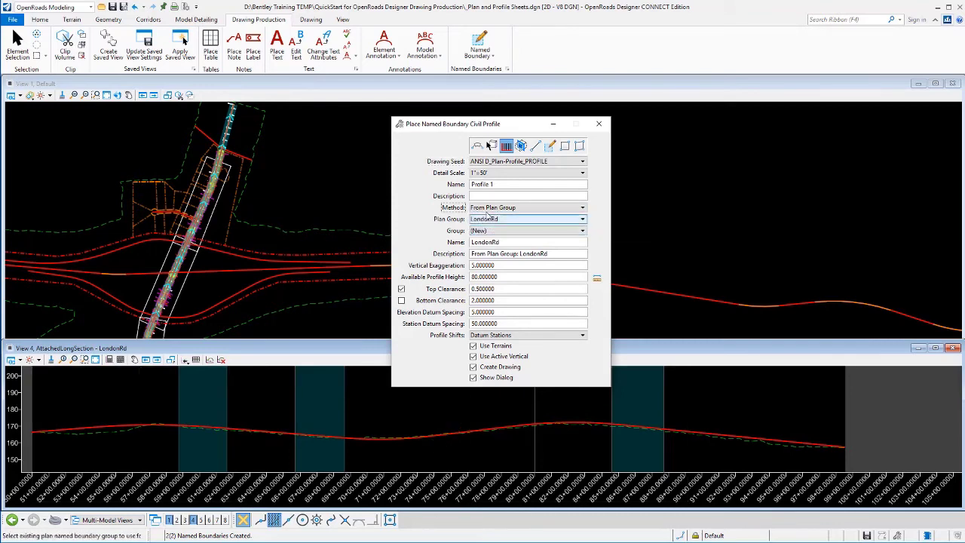
click(493, 218)
click(495, 230)
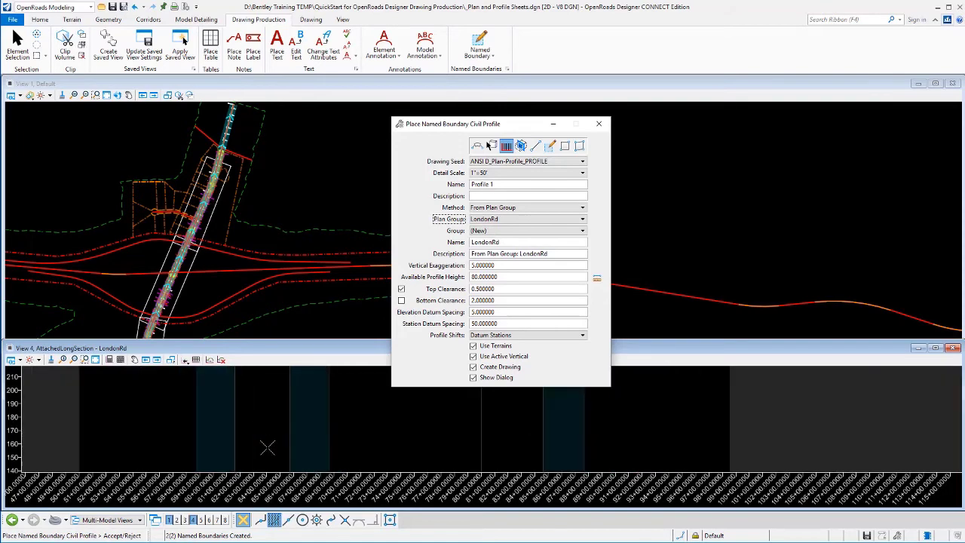
click(499, 266)
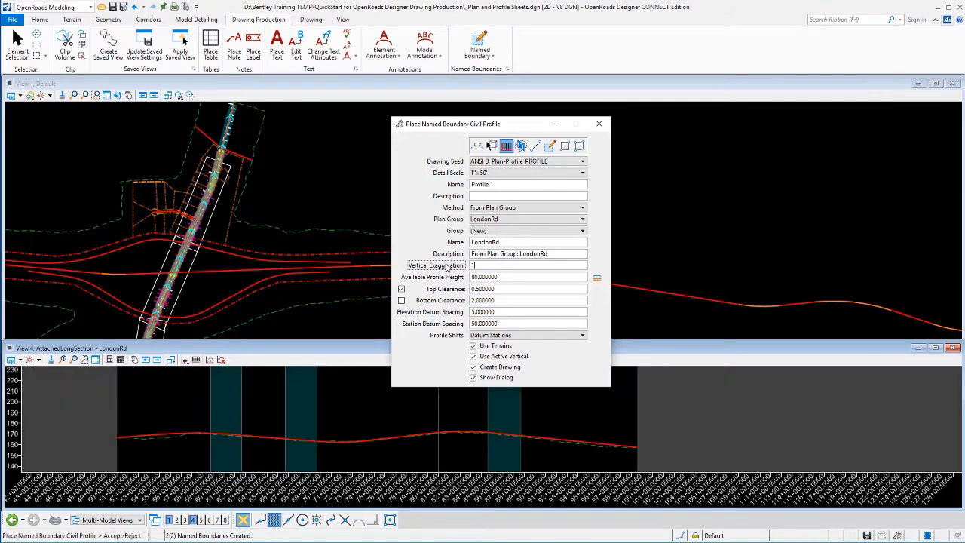
text(10)
key(Tab)
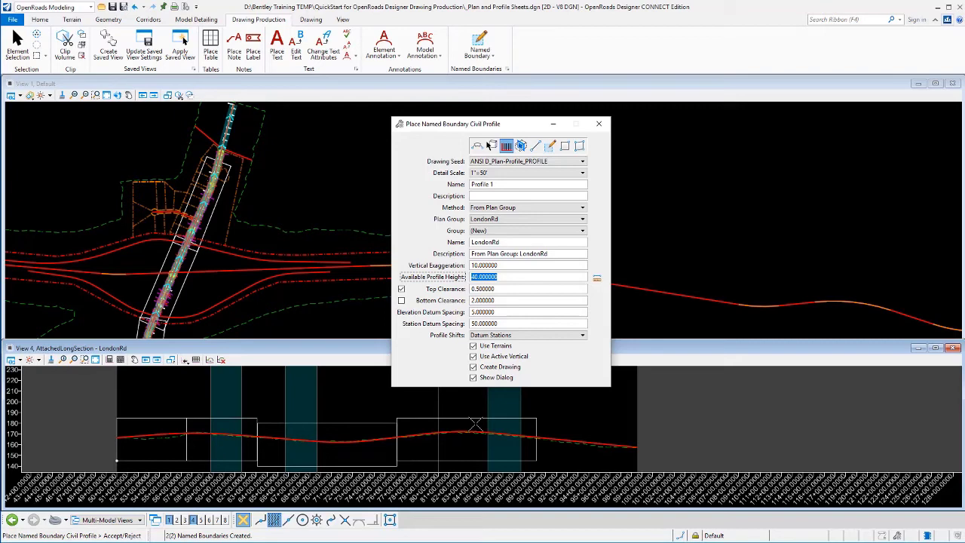
click(475, 426)
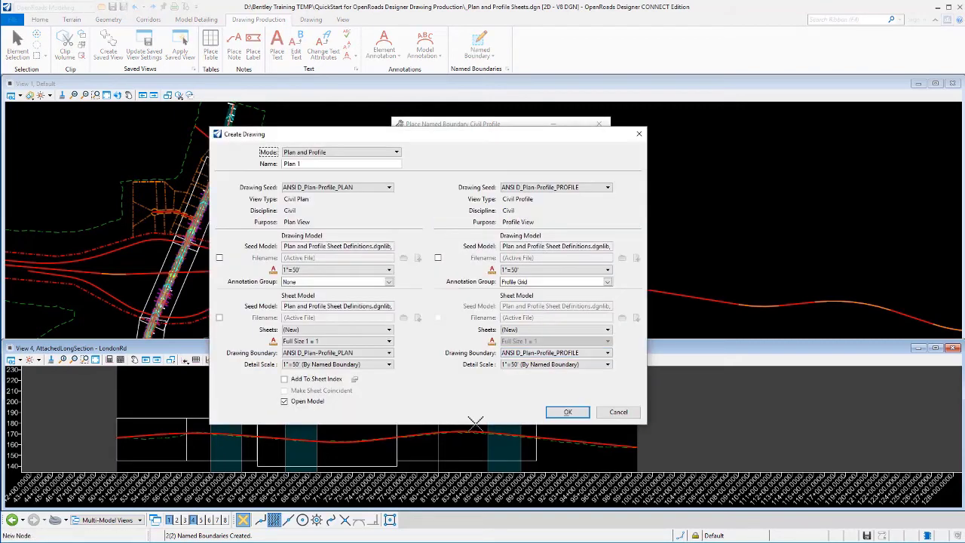
- Create the LondonRd plan and profile sheets with Add To Sheet Index enabled
drag(467, 137, 279, 122)
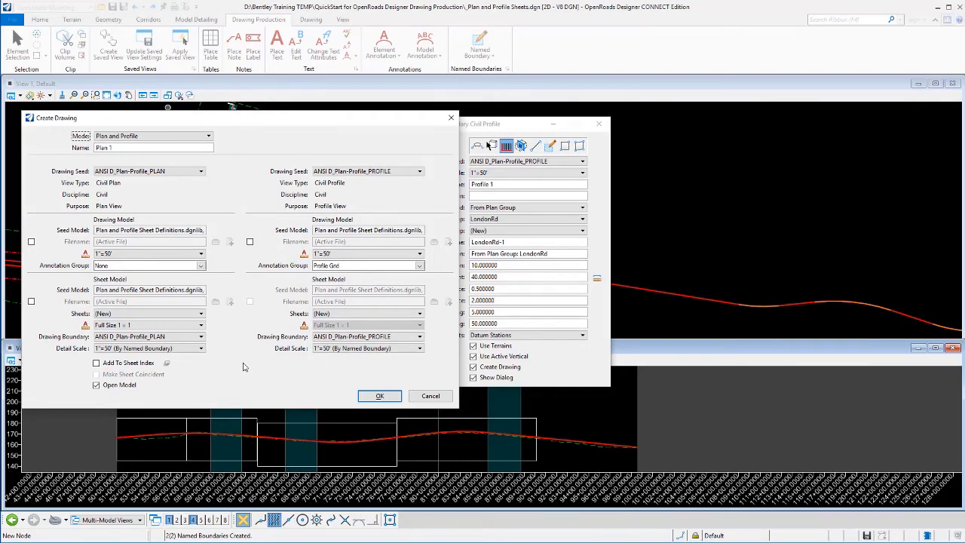
click(119, 364)
click(379, 398)
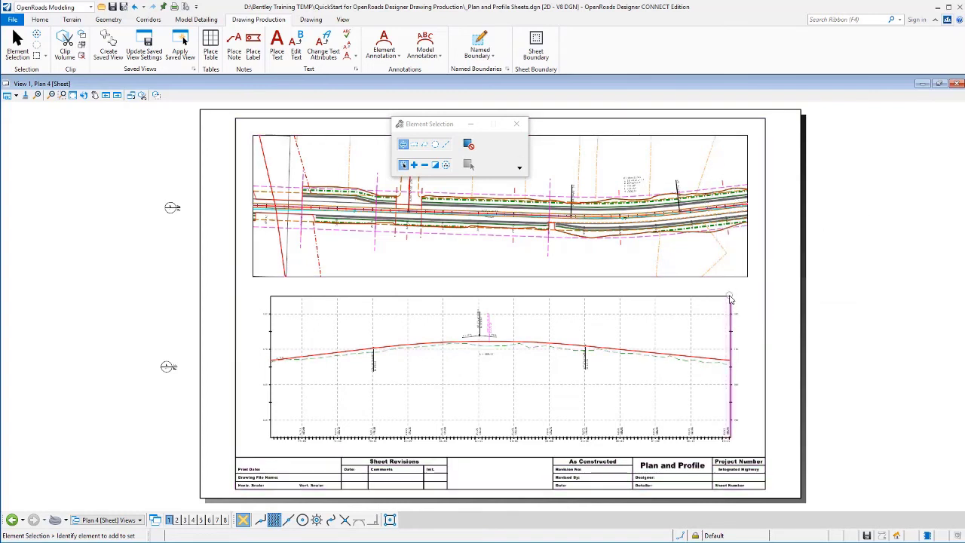
- Switch to the Plan 1 [Sheet] Views group and dock the Element Selection toolbox
click(139, 519)
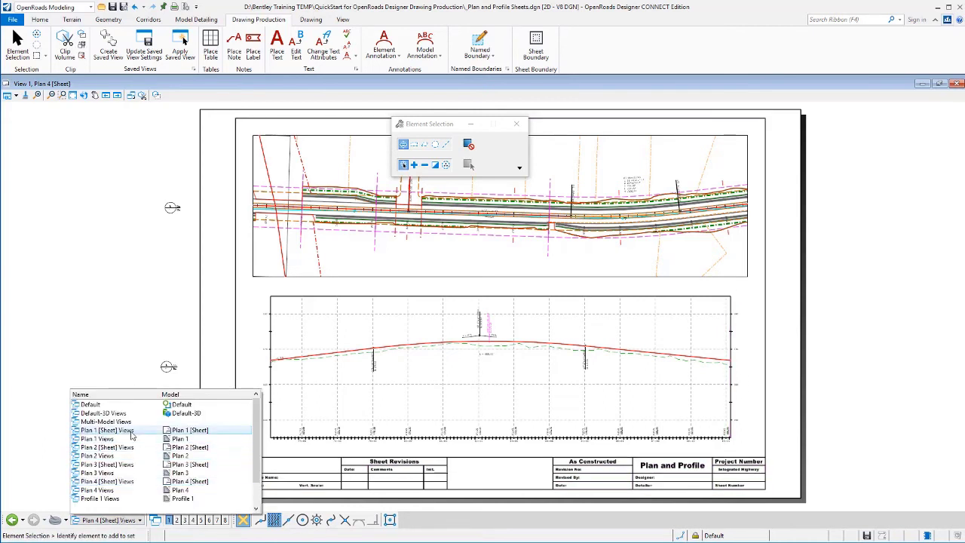
click(130, 432)
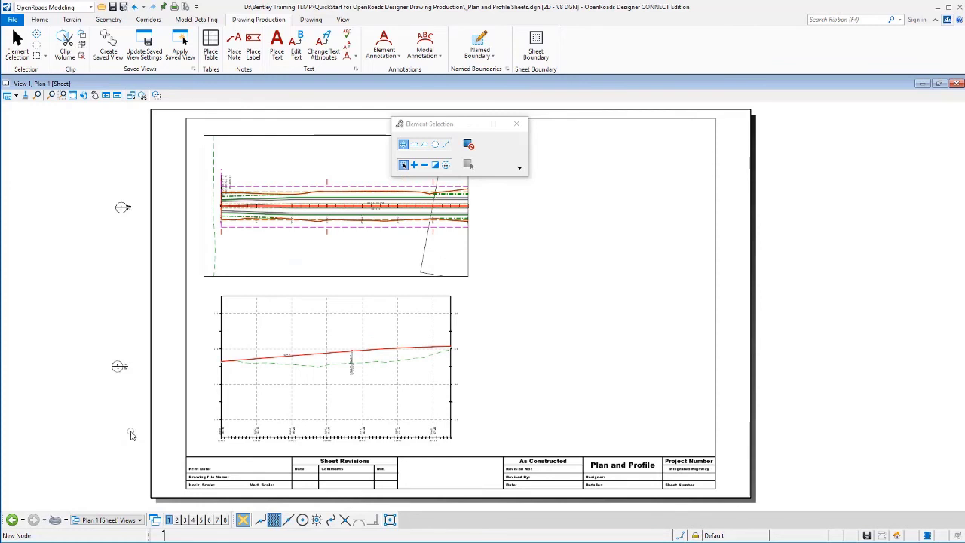
drag(437, 123, 805, 119)
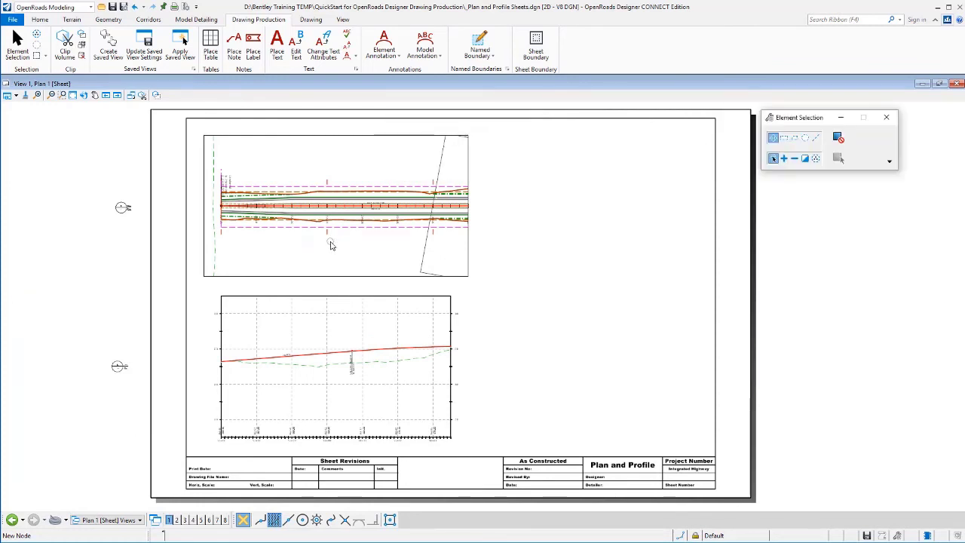
click(40, 19)
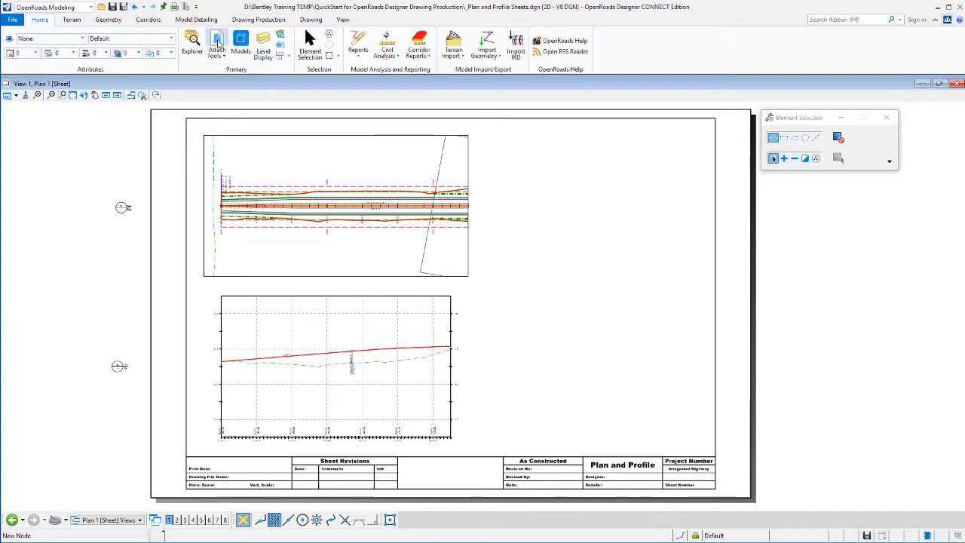
- Move the Plan 1 and Profile 1 references together toward the sheet centre
click(217, 45)
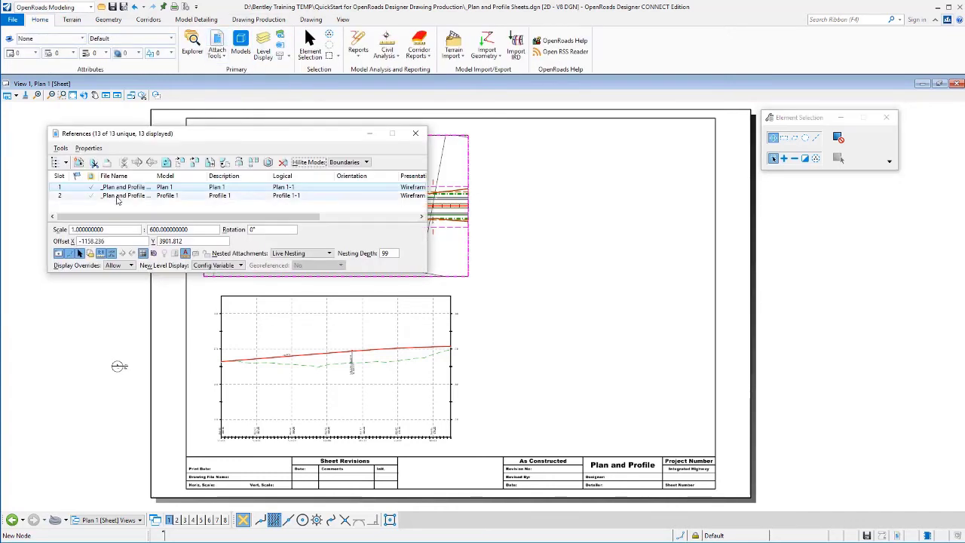
ctrl+click(124, 195)
click(179, 162)
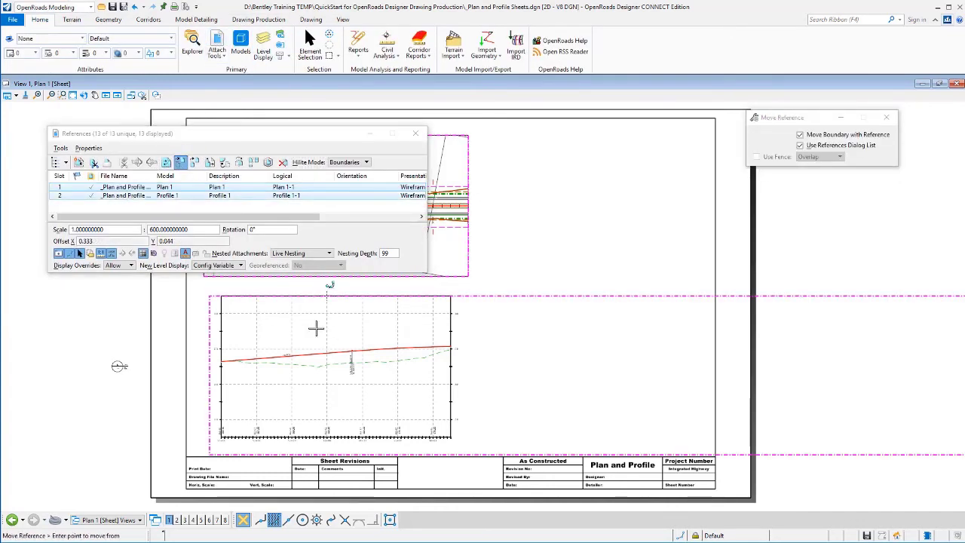
click(317, 327)
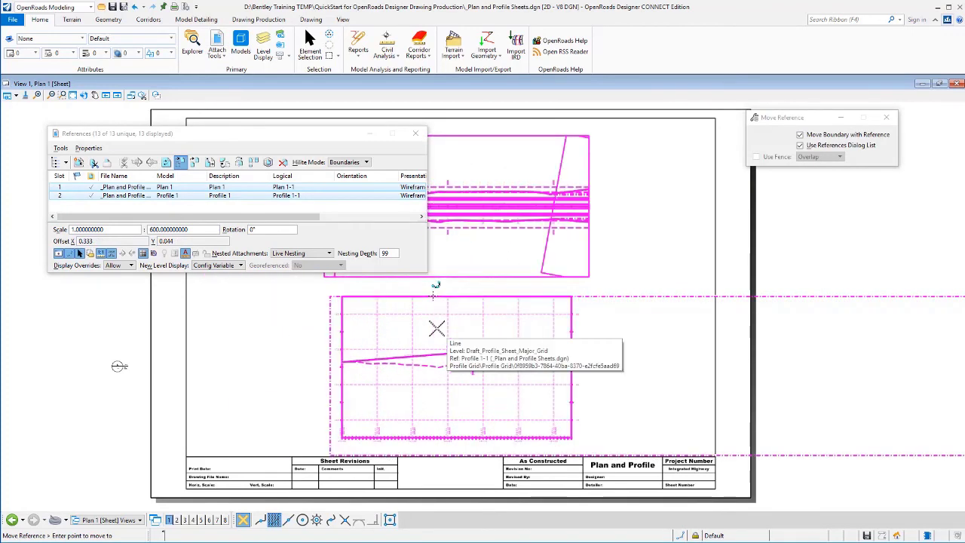
click(416, 133)
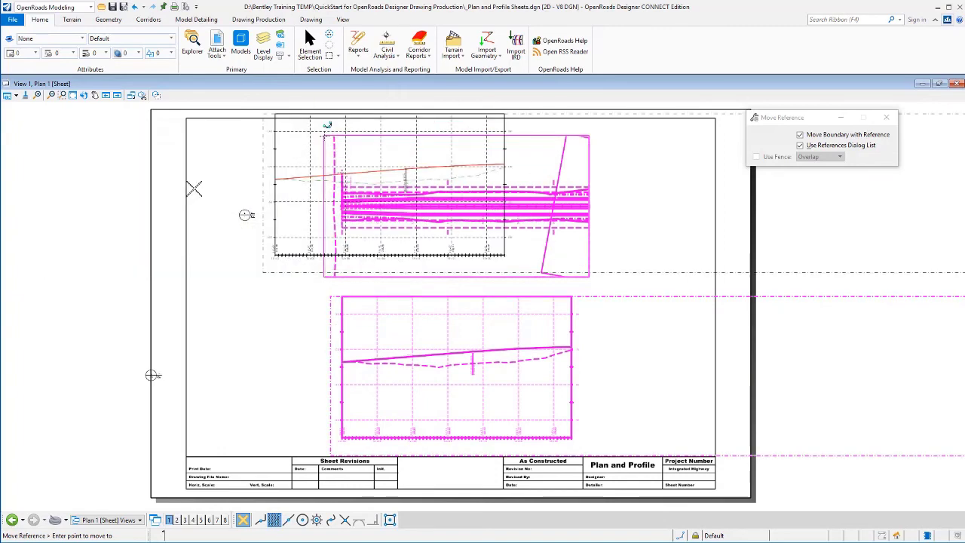
click(215, 181)
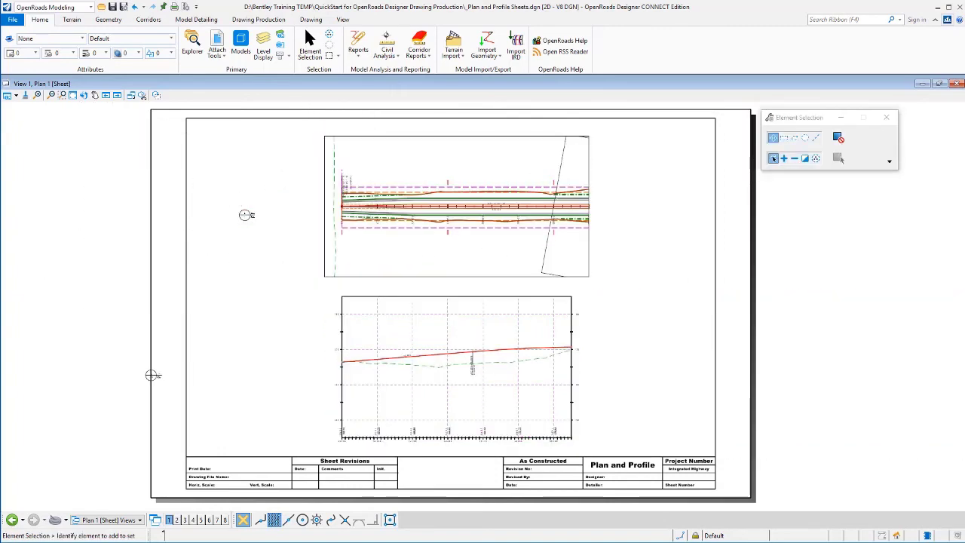